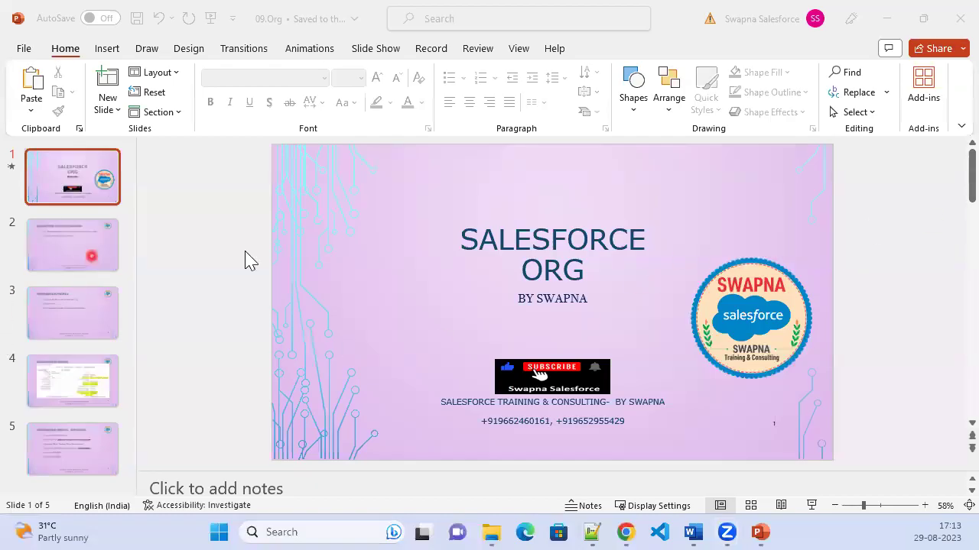
Show the 09.Org deck in Reading View and advance to slide 2, 'Salesforce Org/Organization'.
{"action": "left_click", "coordinate": [781, 504]}
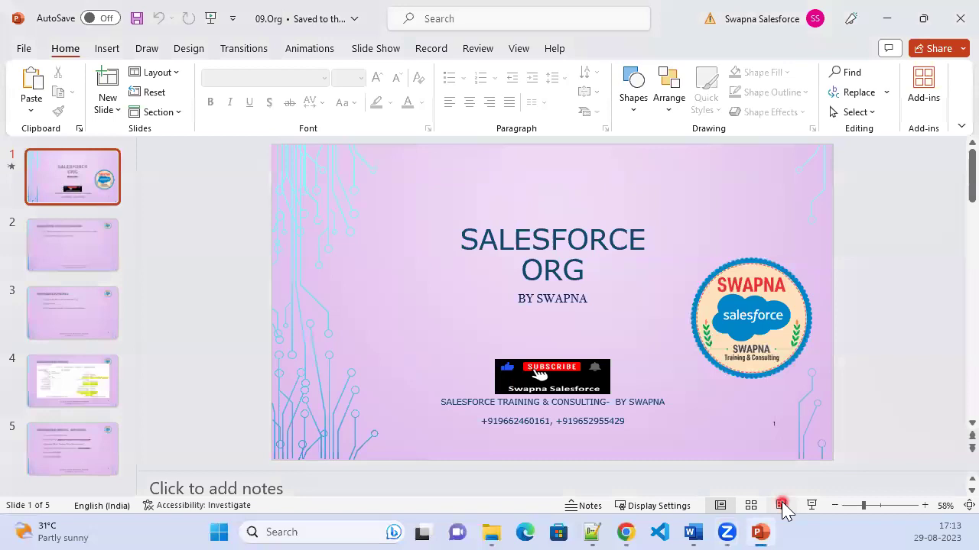
{"action": "left_click", "coordinate": [783, 504]}
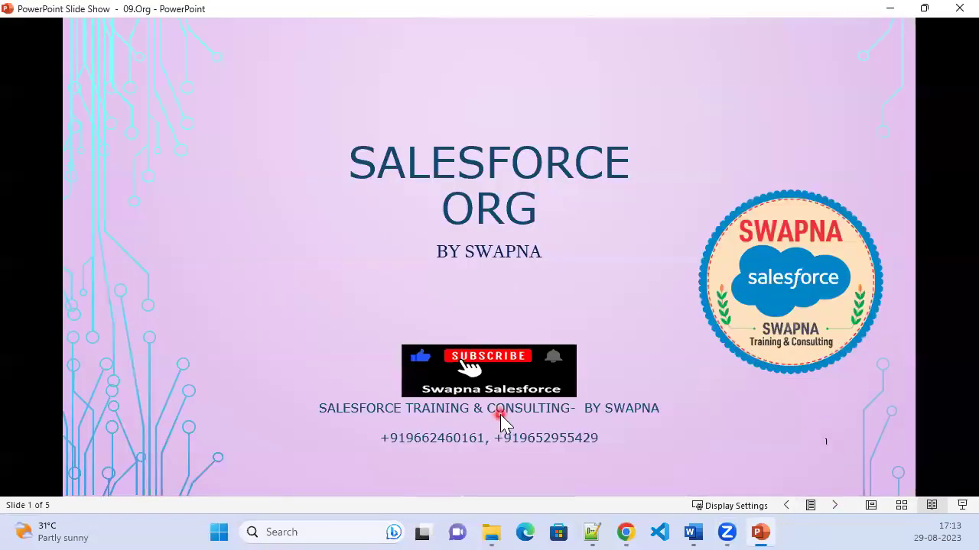
{"action": "left_click", "coordinate": [500, 417]}
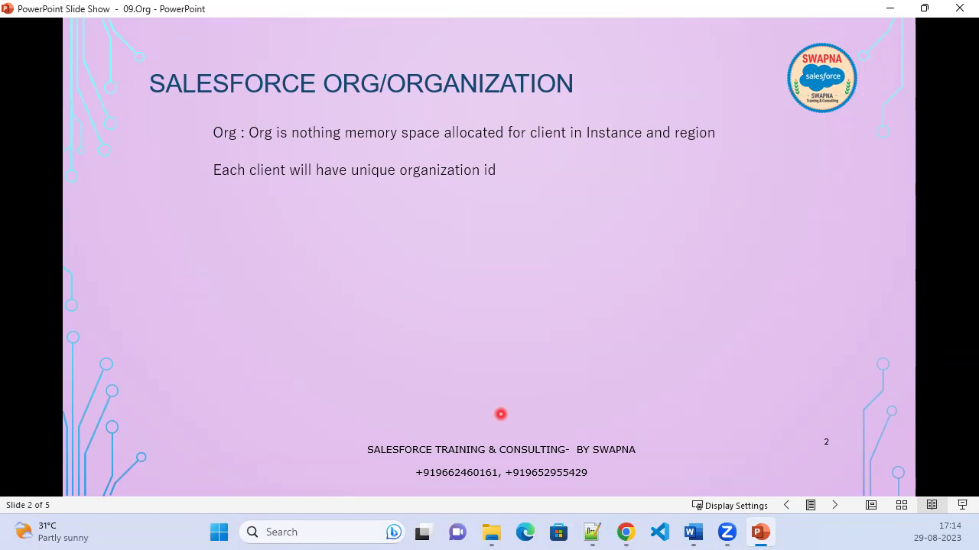
Check the Salesforce Services instance statuses on Trust Status, then go back to Setup Home.
{"action": "left_click", "coordinate": [889, 10]}
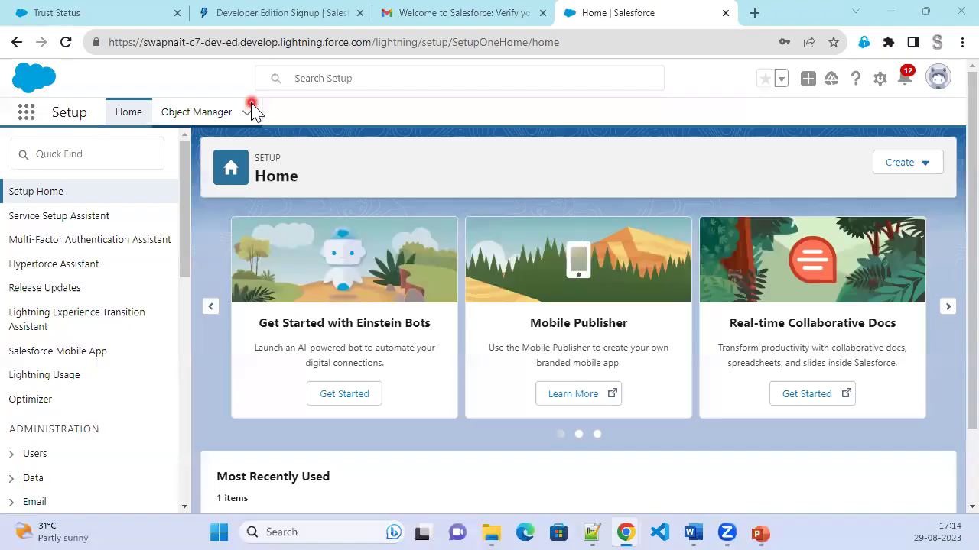
{"action": "left_click", "coordinate": [45, 14]}
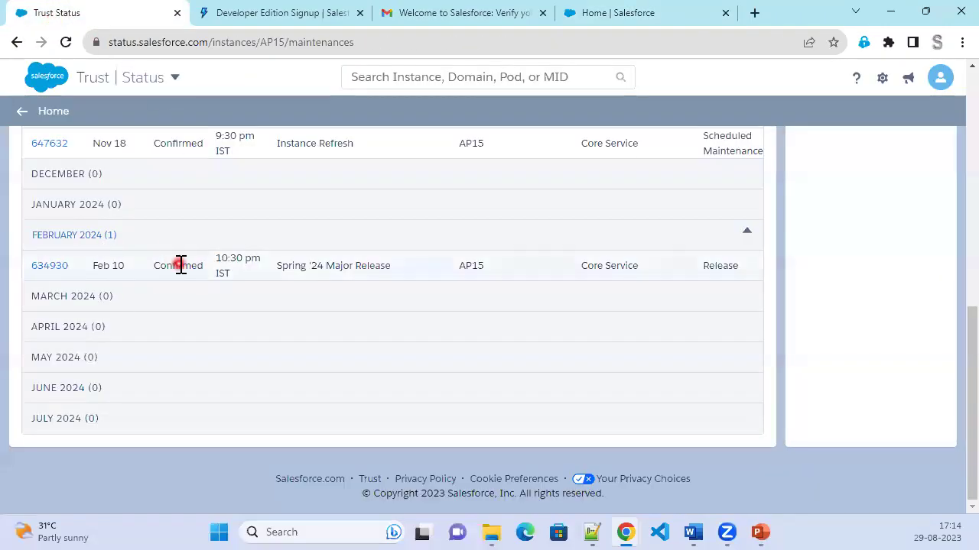
{"action": "scroll", "coordinate": [181, 266], "scroll_direction": "up", "scroll_amount": 5}
{"action": "left_click", "coordinate": [29, 115]}
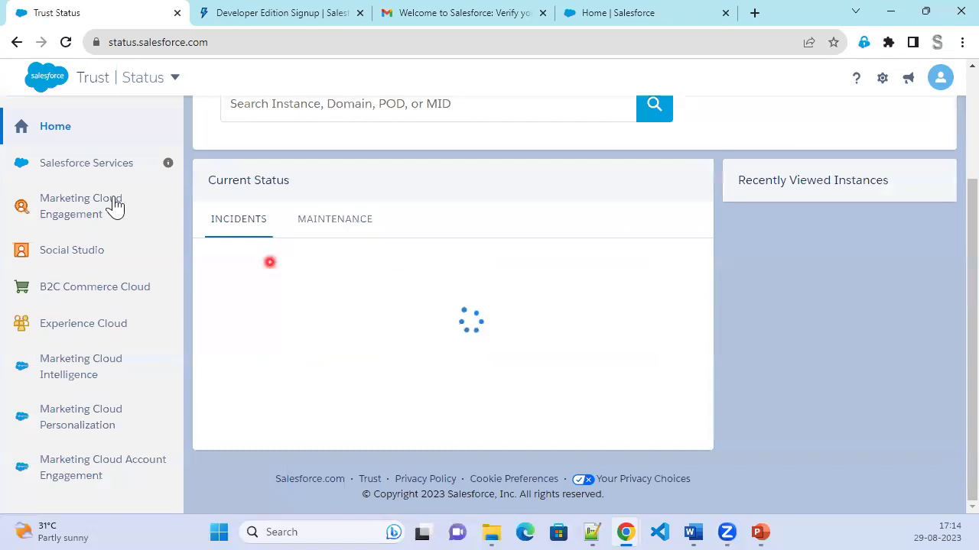
{"action": "left_click", "coordinate": [84, 162]}
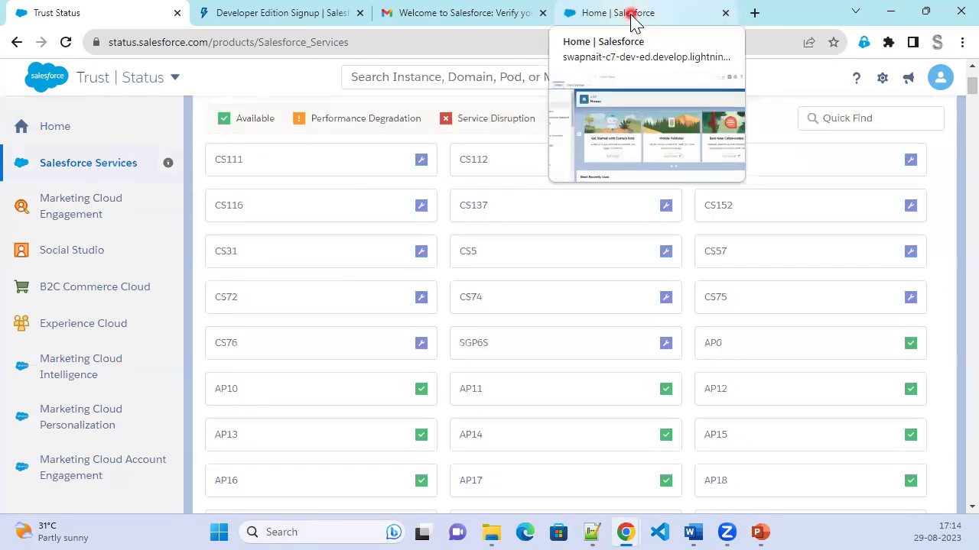
{"action": "left_click", "coordinate": [634, 16]}
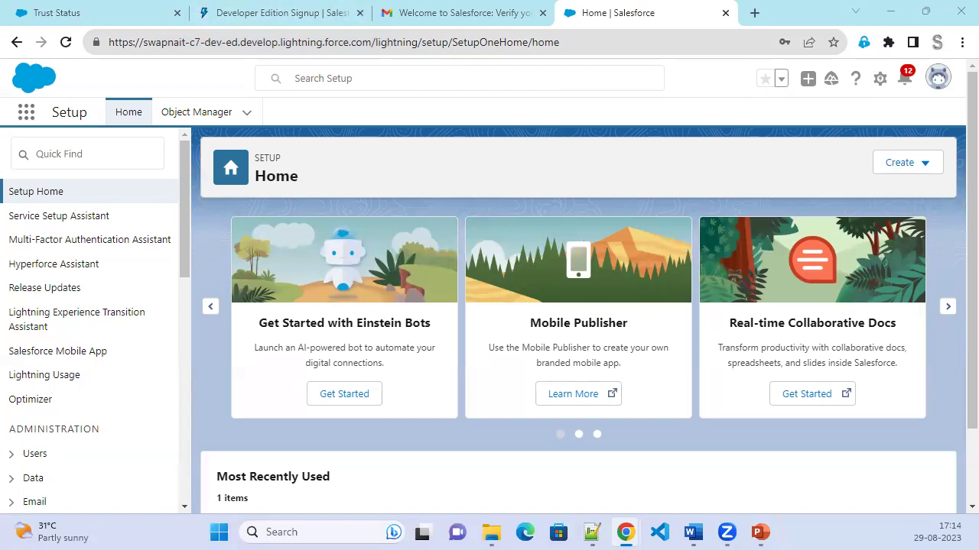
{"action": "left_click_drag", "start_coordinate": [374, 146], "coordinate": [742, 171]}
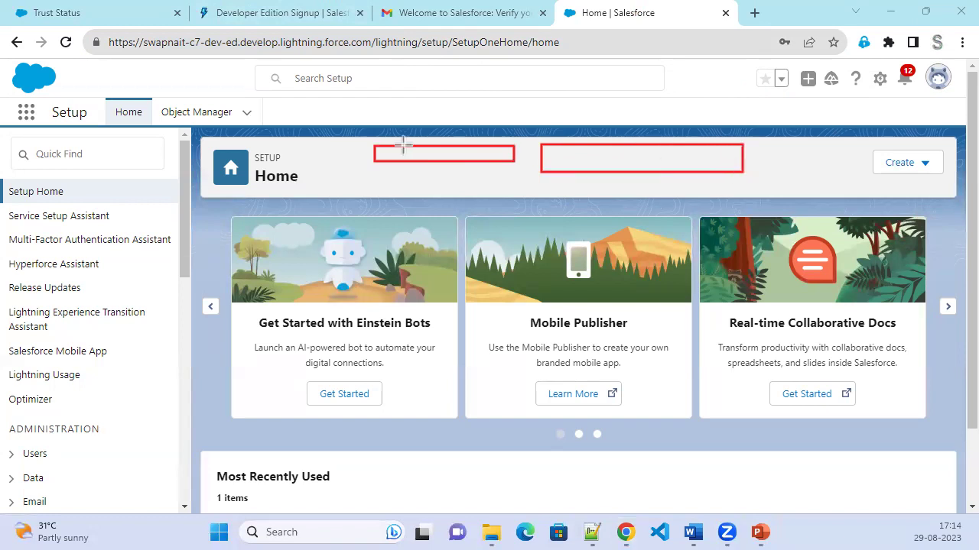
{"action": "mouse_move", "coordinate": [336, 125]}
{"action": "left_mouse_down"}
{"action": "mouse_move", "coordinate": [771, 226]}
{"action": "mouse_move", "coordinate": [808, 249]}
{"action": "left_mouse_up"}
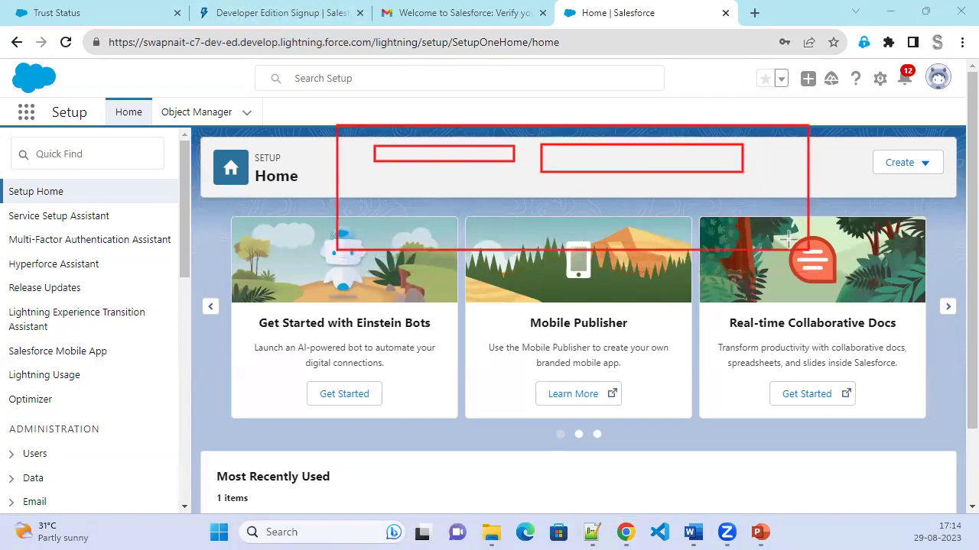
{"action": "left_click_drag", "start_coordinate": [366, 106], "coordinate": [380, 109]}
{"action": "mouse_move", "coordinate": [384, 103]}
{"action": "left_mouse_down"}
{"action": "mouse_move", "coordinate": [397, 103]}
{"action": "mouse_move", "coordinate": [383, 111]}
{"action": "mouse_move", "coordinate": [436, 90]}
{"action": "mouse_move", "coordinate": [455, 118]}
{"action": "left_mouse_up"}
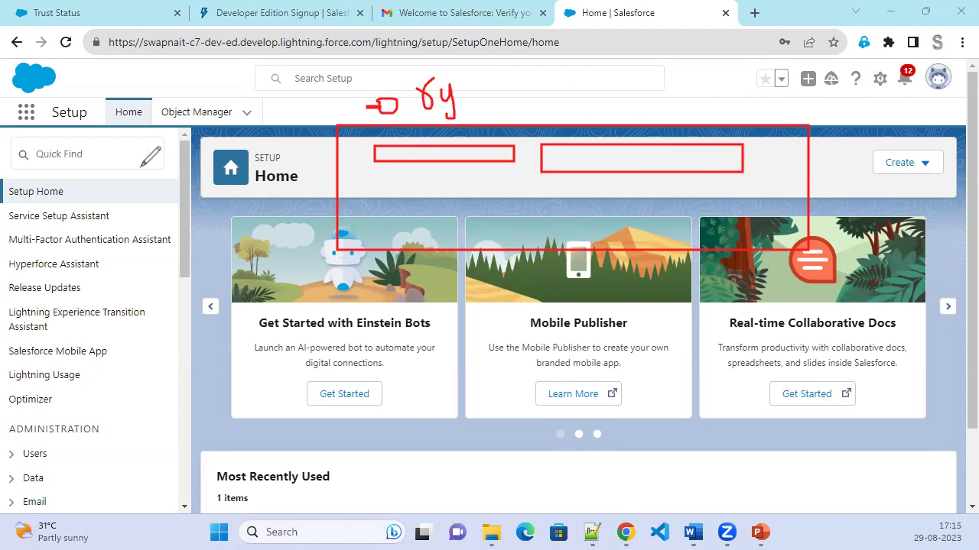
{"action": "mouse_move", "coordinate": [288, 160]}
{"action": "left_mouse_down"}
{"action": "mouse_move", "coordinate": [344, 155]}
{"action": "mouse_move", "coordinate": [339, 166]}
{"action": "left_mouse_up"}
{"action": "mouse_move", "coordinate": [369, 136]}
{"action": "left_mouse_down"}
{"action": "mouse_move", "coordinate": [374, 217]}
{"action": "mouse_move", "coordinate": [652, 139]}
{"action": "mouse_move", "coordinate": [780, 206]}
{"action": "mouse_move", "coordinate": [413, 269]}
{"action": "mouse_move", "coordinate": [325, 235]}
{"action": "left_mouse_up"}
{"action": "left_click_drag", "start_coordinate": [397, 150], "coordinate": [483, 150]}
{"action": "mouse_move", "coordinate": [567, 147]}
{"action": "left_mouse_down"}
{"action": "mouse_move", "coordinate": [555, 168]}
{"action": "mouse_move", "coordinate": [665, 149]}
{"action": "mouse_move", "coordinate": [732, 158]}
{"action": "mouse_move", "coordinate": [743, 143]}
{"action": "mouse_move", "coordinate": [732, 169]}
{"action": "left_mouse_up"}
{"action": "mouse_move", "coordinate": [386, 168]}
{"action": "left_mouse_down"}
{"action": "mouse_move", "coordinate": [750, 182]}
{"action": "mouse_move", "coordinate": [380, 192]}
{"action": "left_mouse_up"}
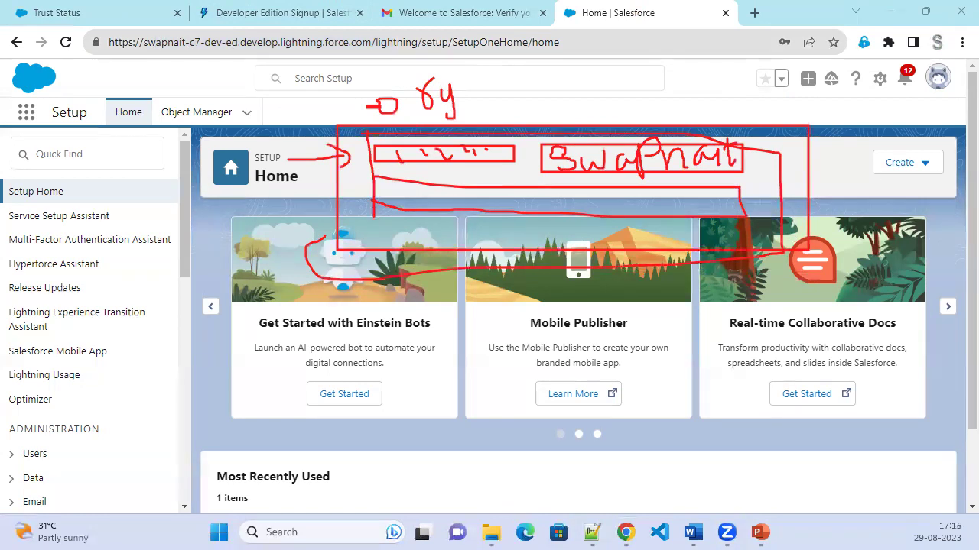
{"action": "key", "text": "Escape"}
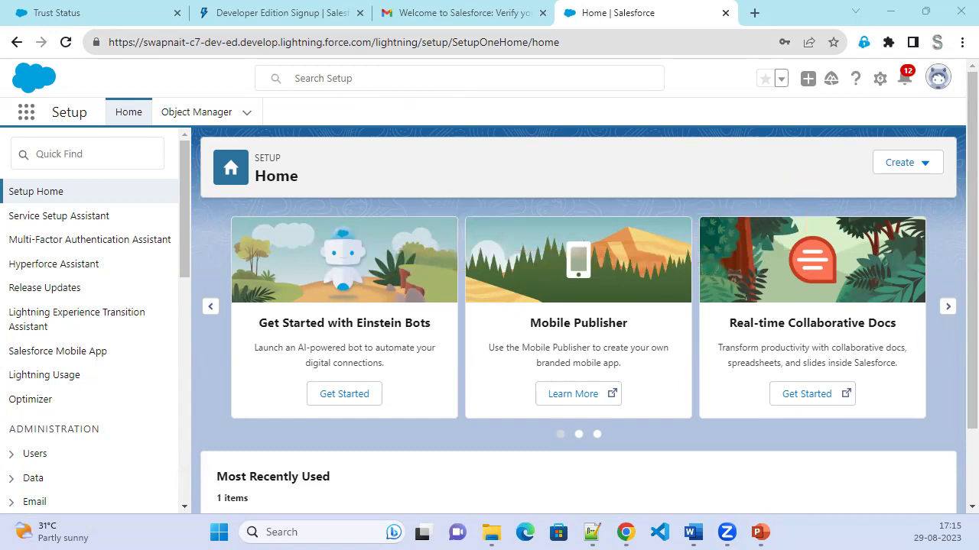
Return to the slide show and advance to slide 3, 'Organization Profile'.
{"action": "key", "text": "alt+Tab"}
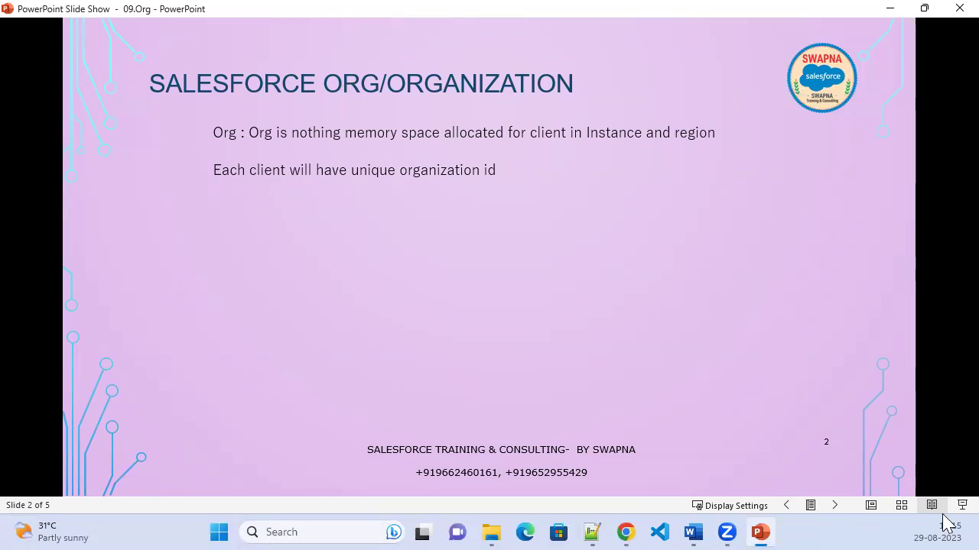
{"action": "key", "text": "alt+Tab"}
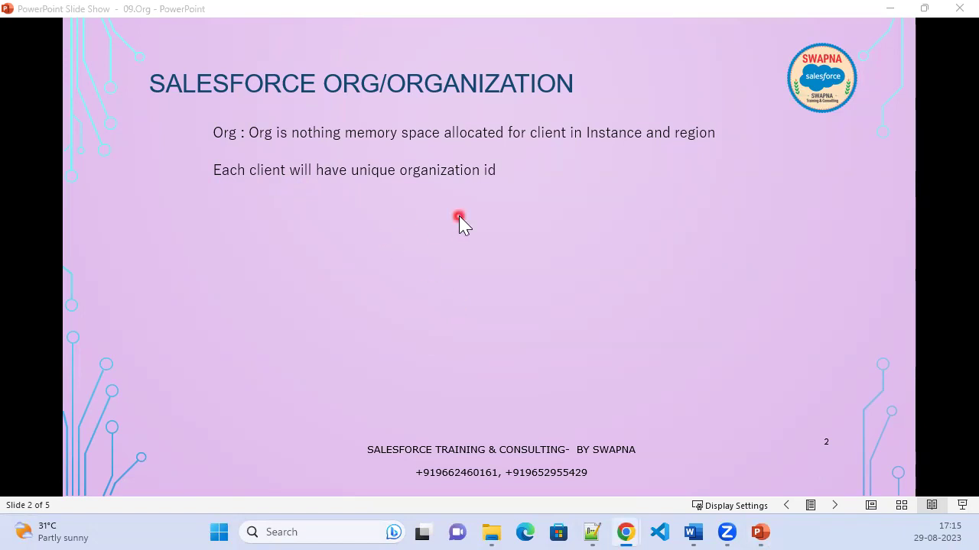
{"action": "left_click", "coordinate": [458, 256]}
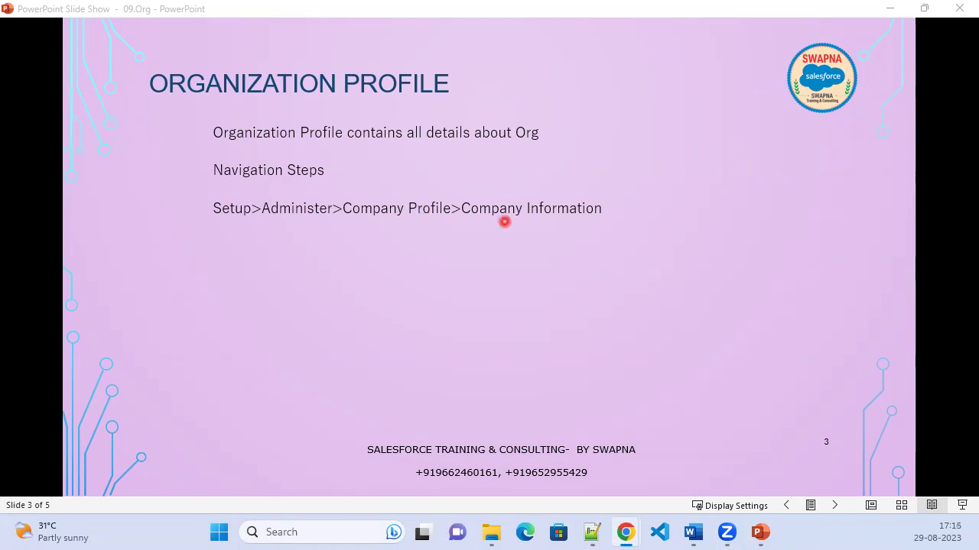
Present slide 4's Organization Detail screenshot, then bring Salesforce Setup back to the front.
{"action": "left_click", "coordinate": [505, 222]}
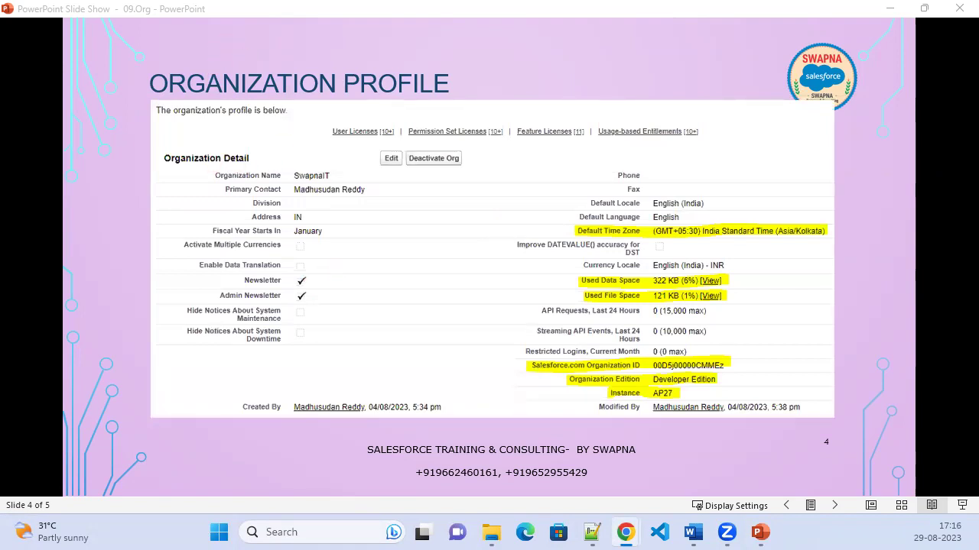
{"action": "key", "text": "alt+Tab"}
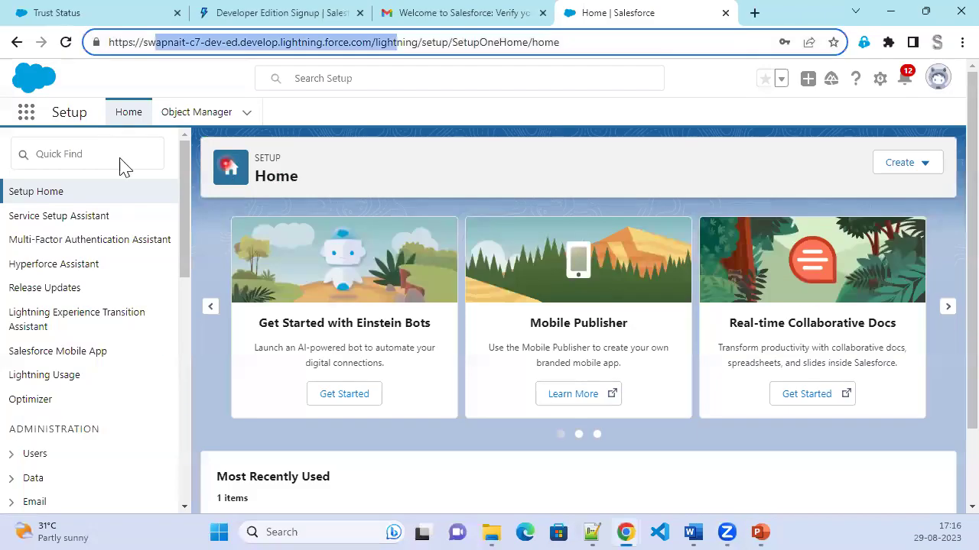
Search Setup for 'company' and open the Company Information page.
{"action": "left_click", "coordinate": [71, 158]}
{"action": "type", "text": "c"}
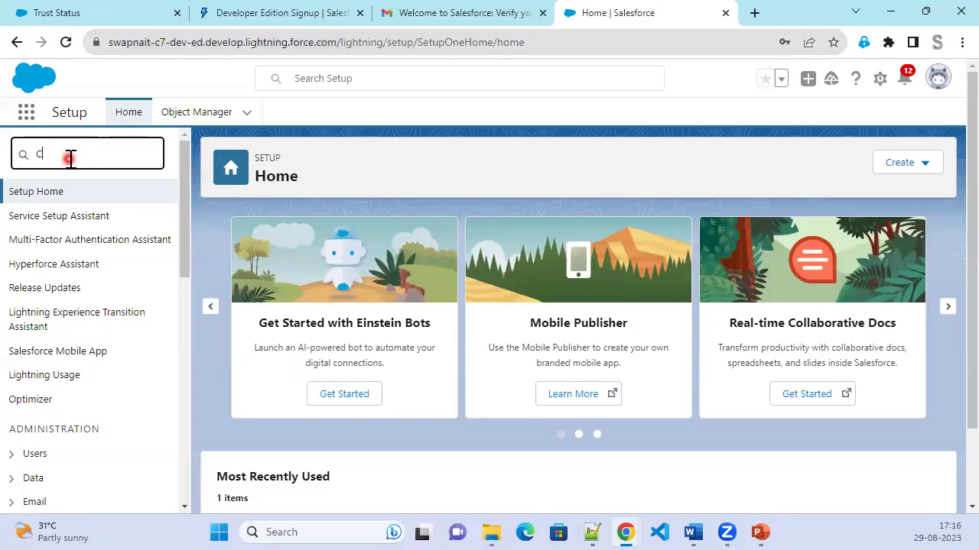
{"action": "type", "text": "ompany"}
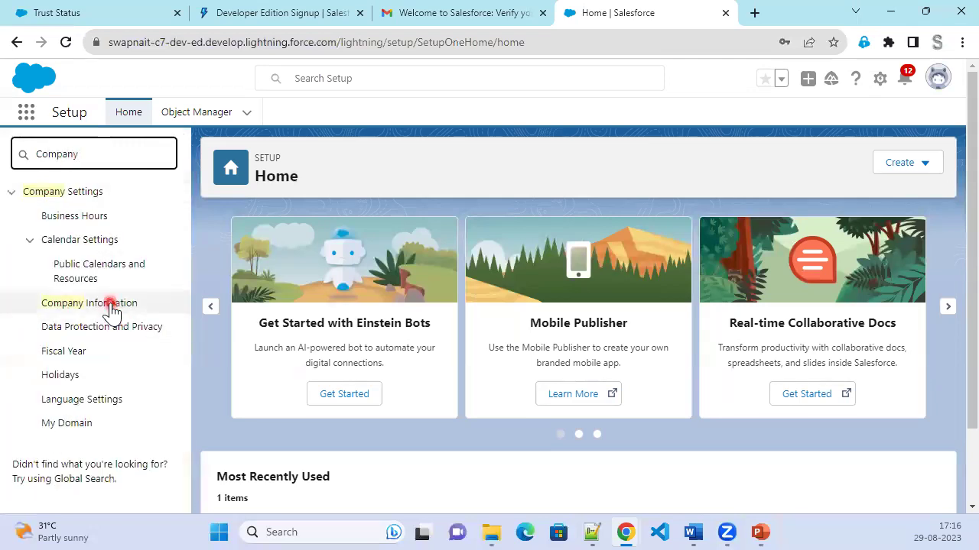
{"action": "left_click", "coordinate": [111, 309]}
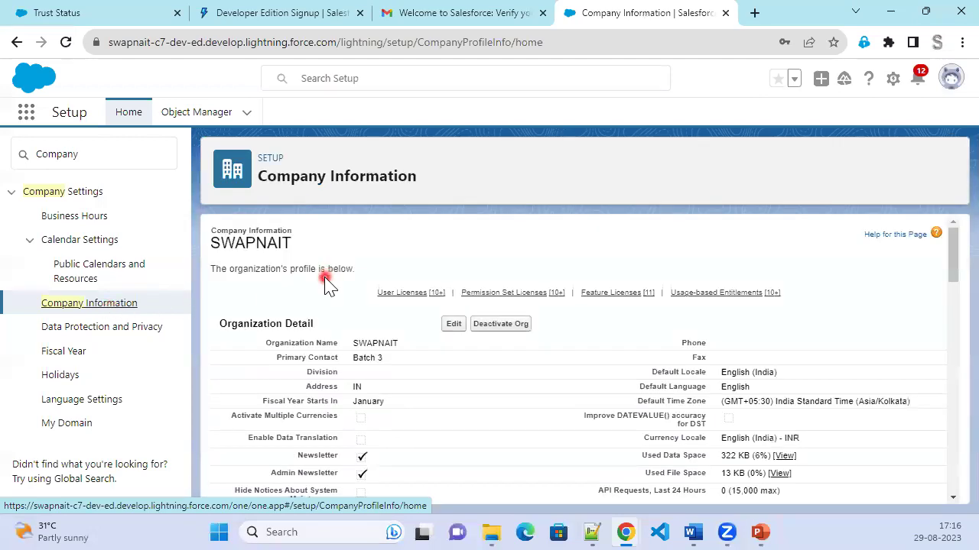
{"action": "left_click_drag", "start_coordinate": [208, 226], "coordinate": [306, 248]}
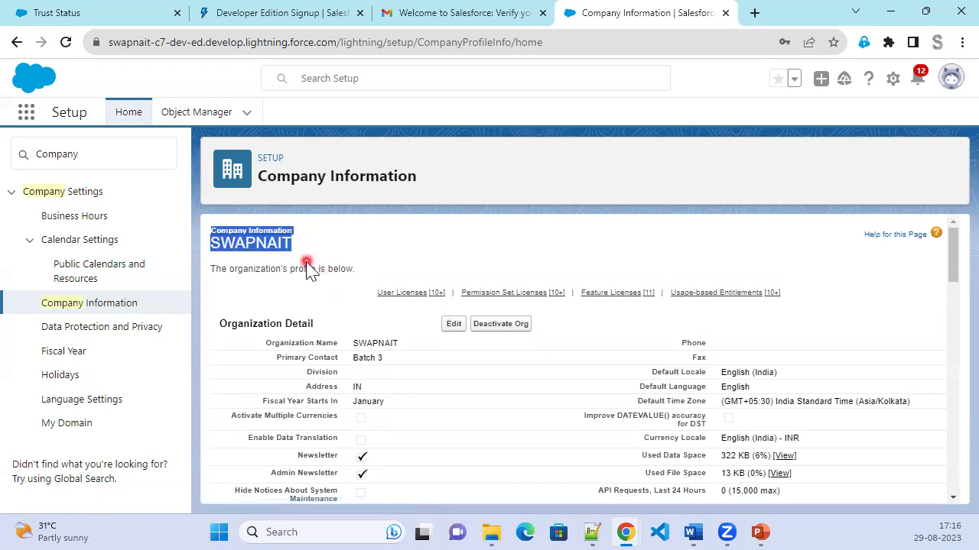
Glance at the Developer Edition Signup form, then return and scroll to Organization Detail.
{"action": "left_click", "coordinate": [295, 13]}
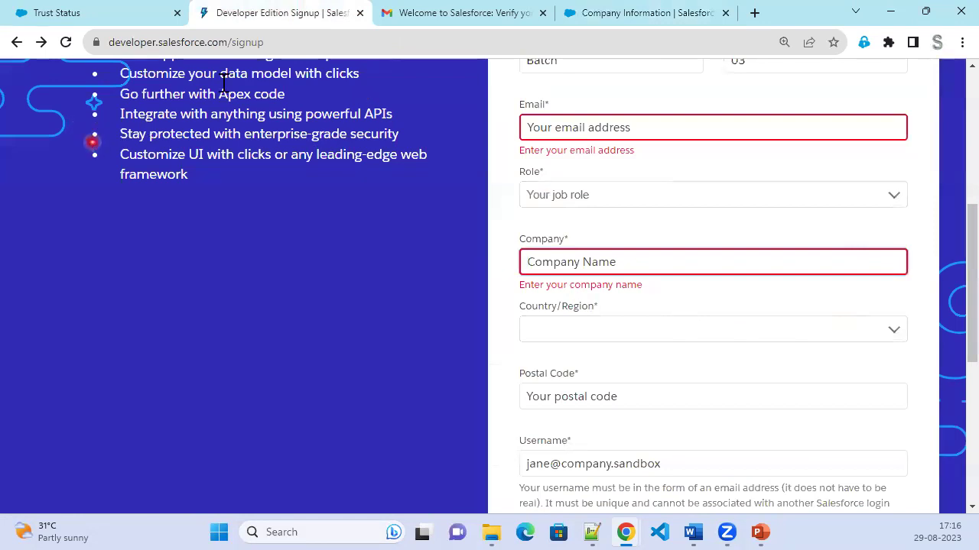
{"action": "left_click", "coordinate": [562, 266]}
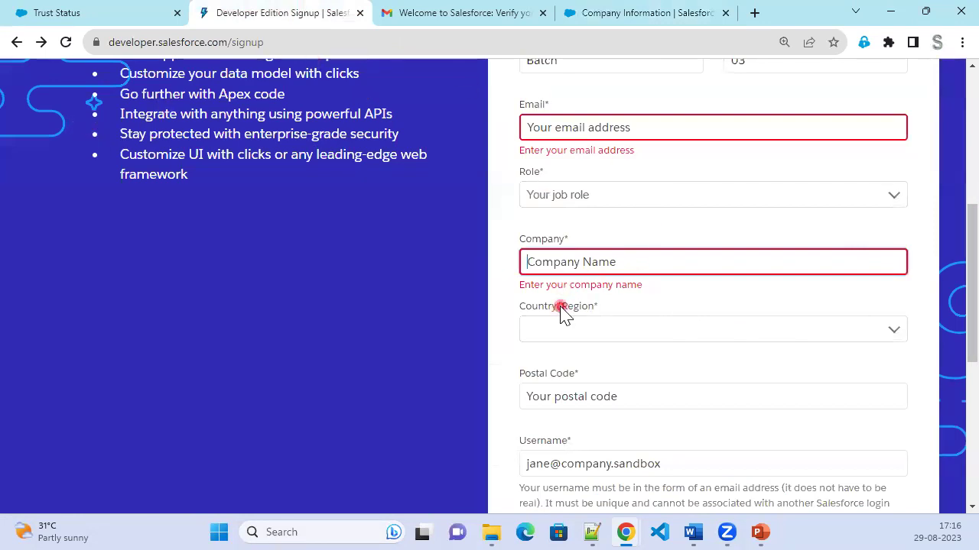
{"action": "left_click", "coordinate": [640, 15]}
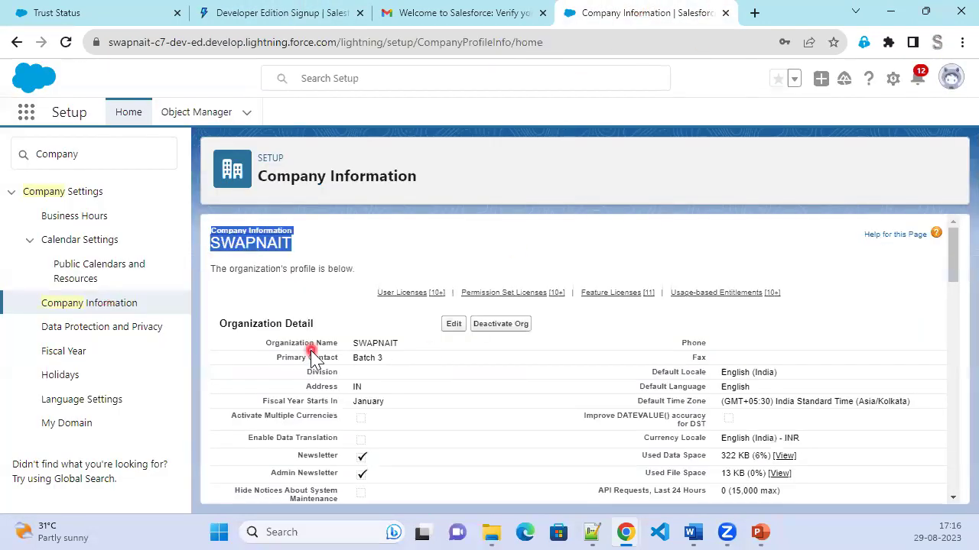
{"action": "scroll", "coordinate": [305, 349], "scroll_direction": "down", "scroll_amount": 1}
{"action": "scroll", "coordinate": [310, 367], "scroll_direction": "up", "scroll_amount": 1}
{"action": "left_click", "coordinate": [223, 264]}
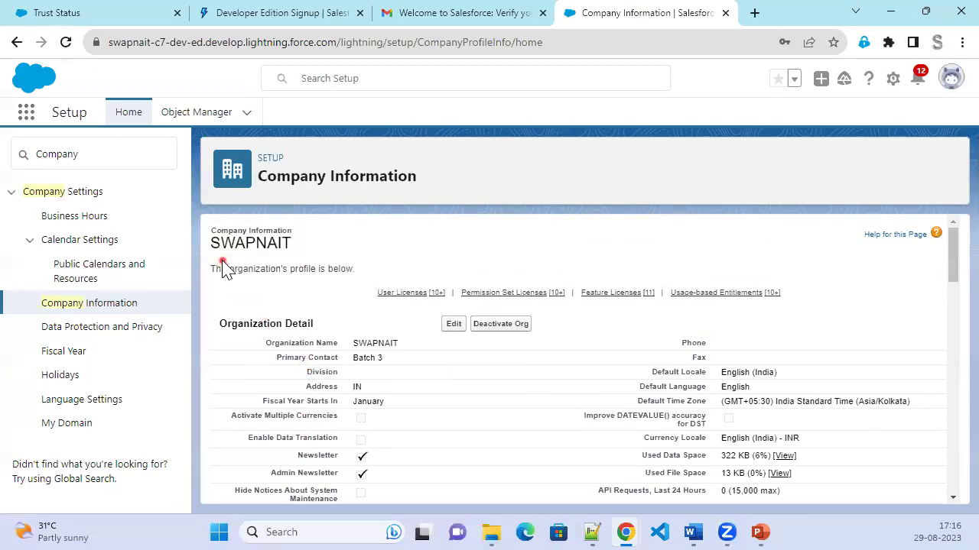
{"action": "left_click_drag", "start_coordinate": [223, 267], "coordinate": [338, 270]}
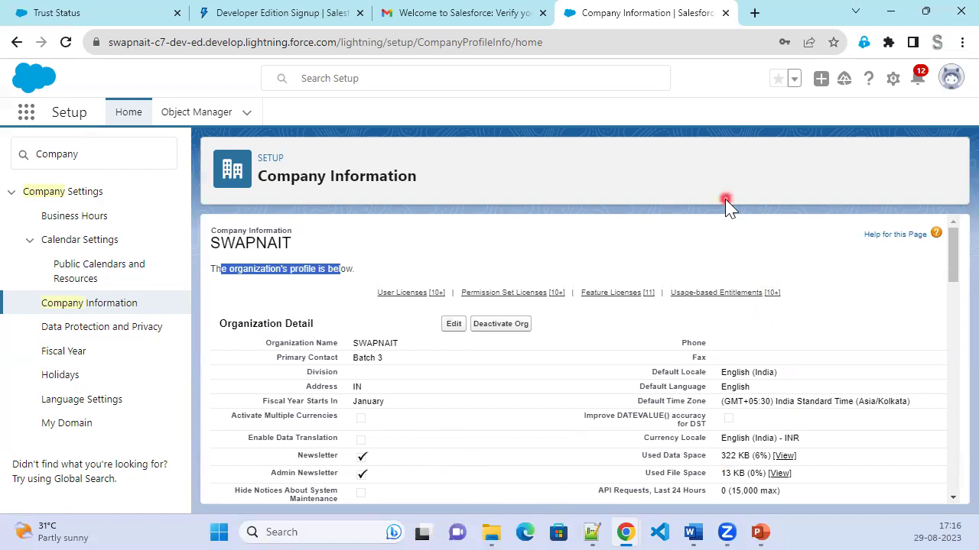
{"action": "scroll", "coordinate": [763, 478], "scroll_direction": "down", "scroll_amount": 1}
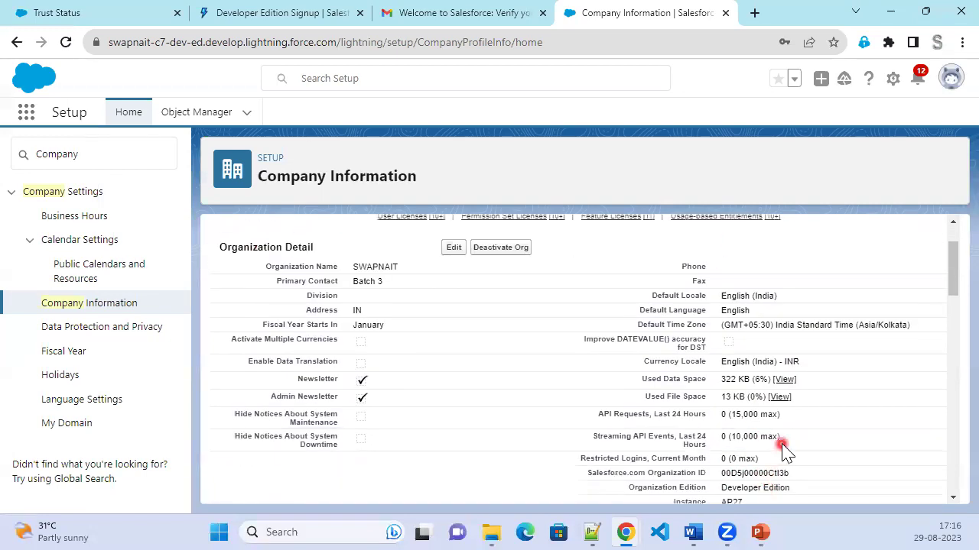
{"action": "scroll", "coordinate": [784, 452], "scroll_direction": "down", "scroll_amount": 1}
{"action": "left_click_drag", "start_coordinate": [656, 412], "coordinate": [789, 414]}
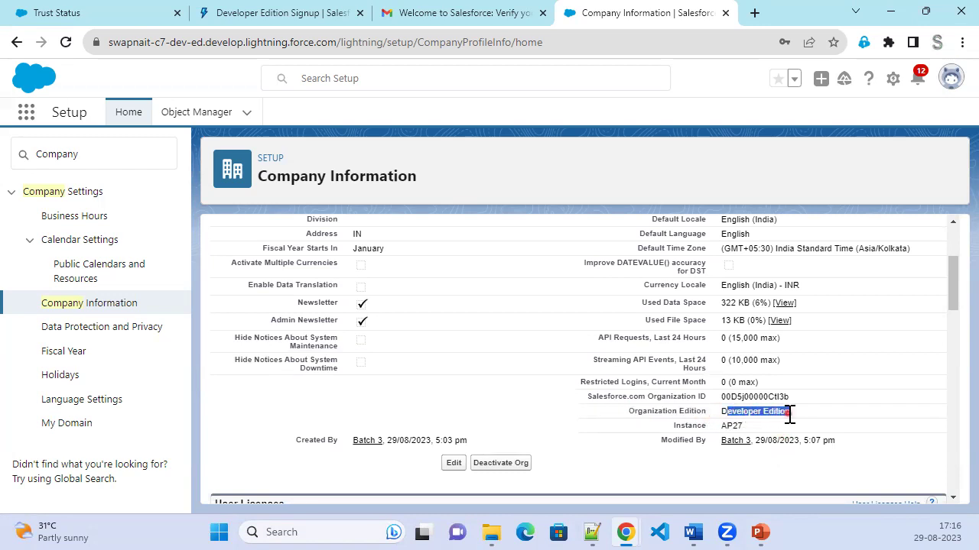
{"action": "left_click", "coordinate": [671, 425]}
{"action": "left_click_drag", "start_coordinate": [673, 431], "coordinate": [741, 430]}
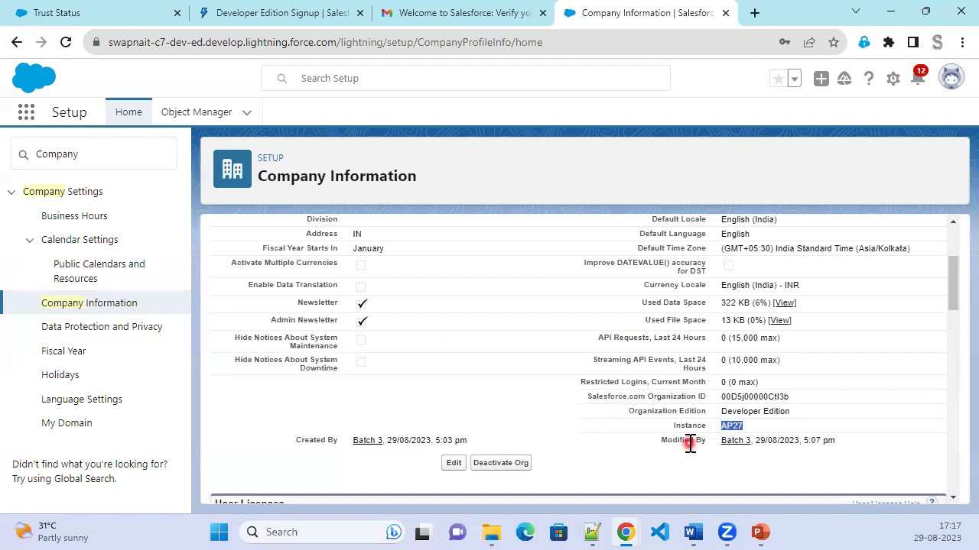
{"action": "left_click_drag", "start_coordinate": [723, 398], "coordinate": [795, 403]}
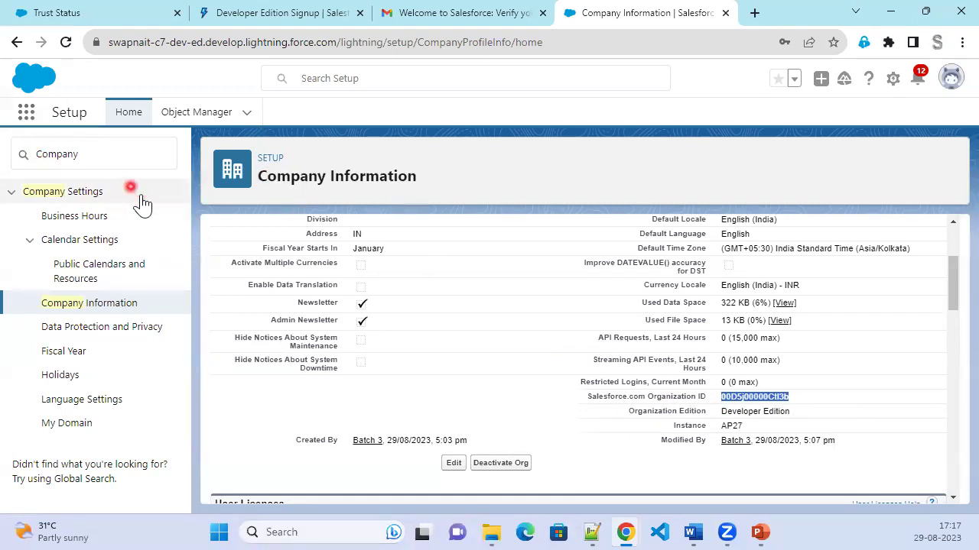
{"action": "left_click", "coordinate": [721, 451]}
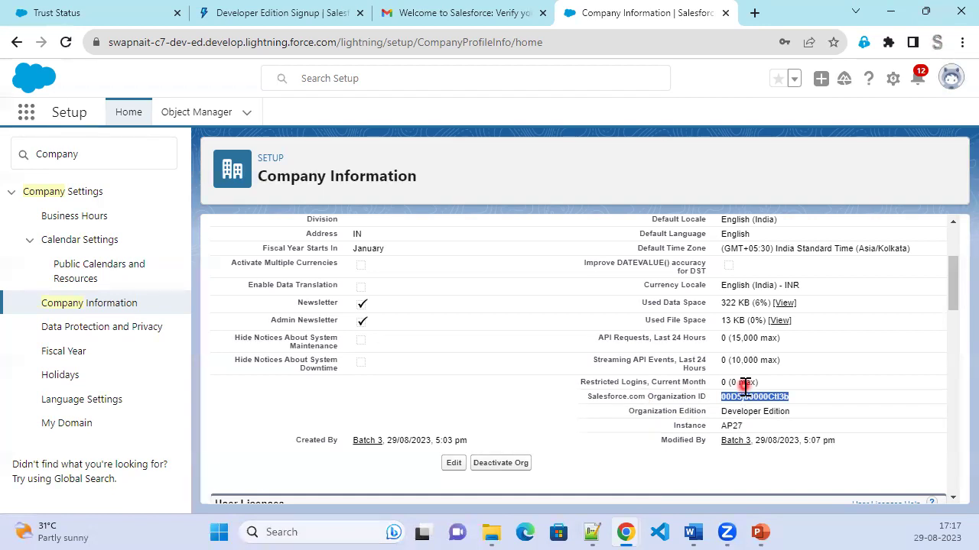
{"action": "left_click", "coordinate": [640, 326]}
{"action": "left_click_drag", "start_coordinate": [639, 322], "coordinate": [793, 325]}
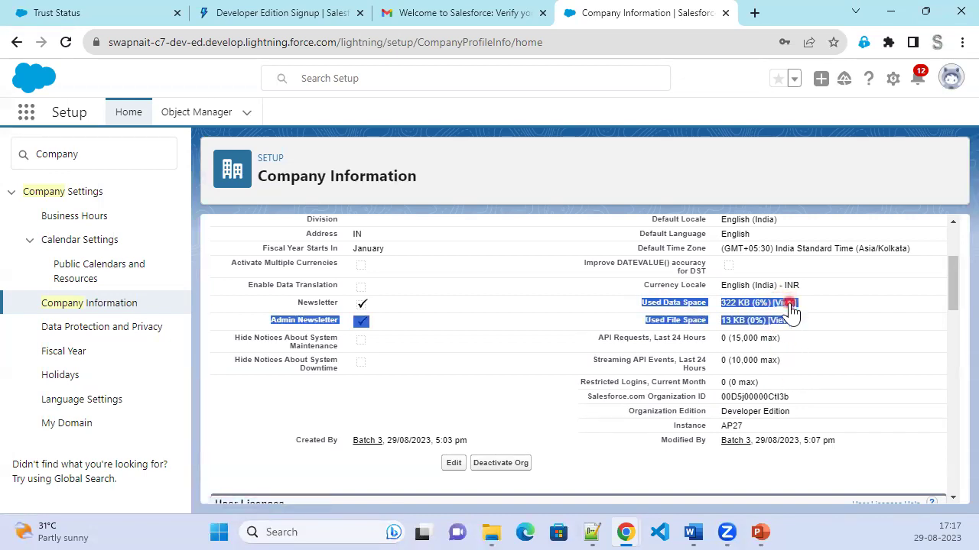
{"action": "left_click", "coordinate": [788, 305]}
{"action": "mouse_move", "coordinate": [727, 526]}
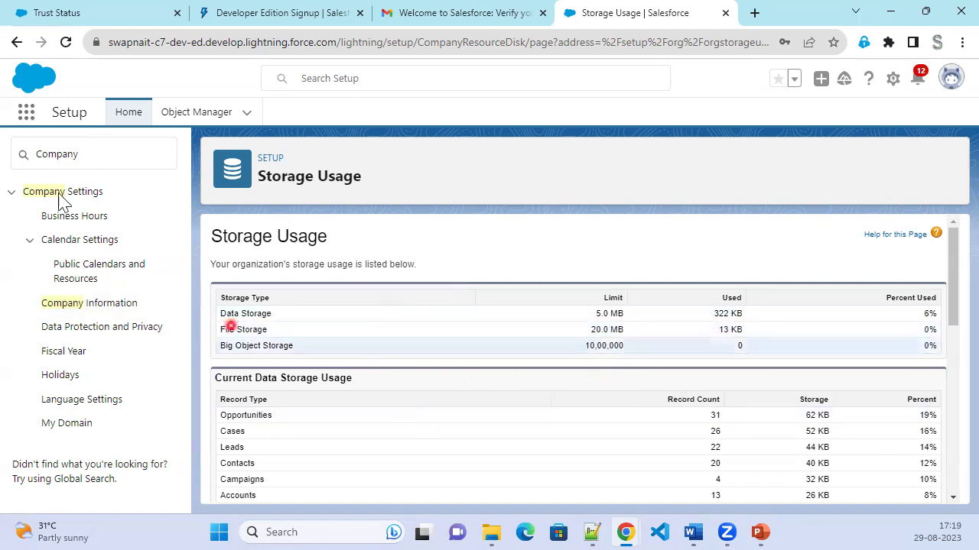
{"action": "left_click", "coordinate": [16, 46]}
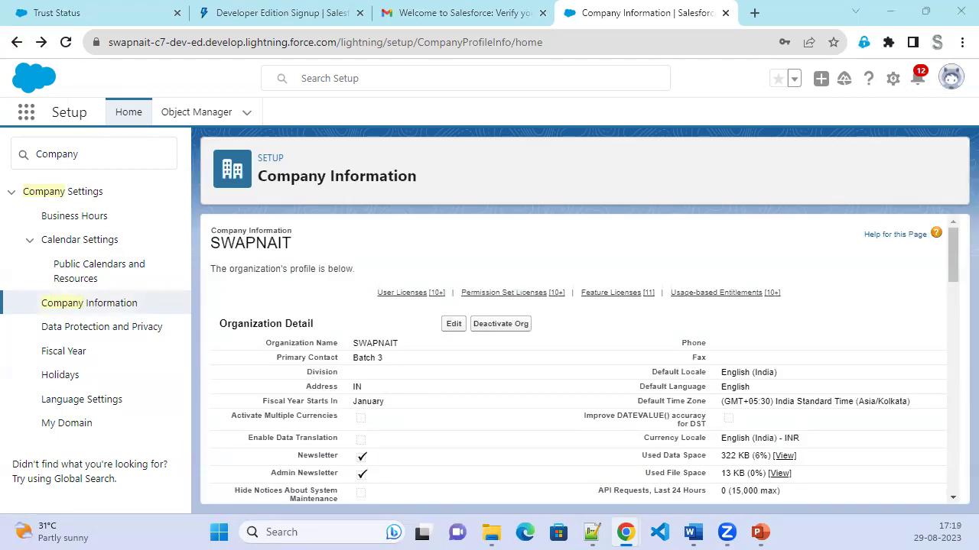
Present slide 5, 'Organization Profile - Important', then minimize the slide show behind Salesforce.
{"action": "key", "text": "alt+Tab"}
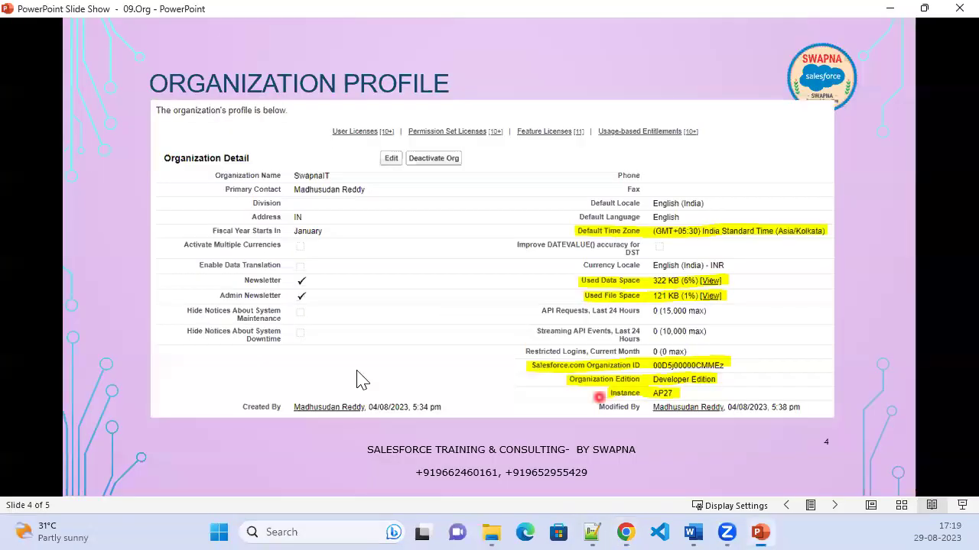
{"action": "left_click", "coordinate": [288, 352]}
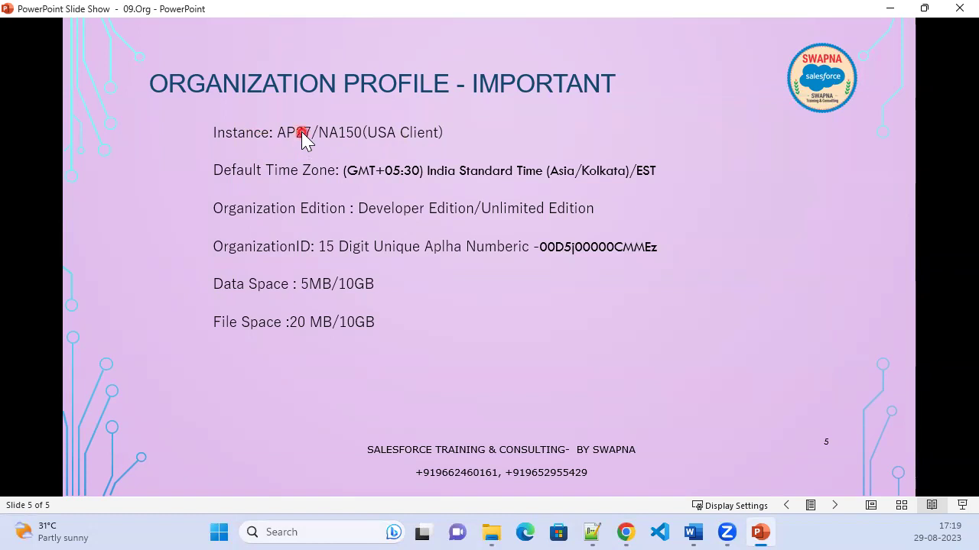
{"action": "left_click", "coordinate": [888, 9]}
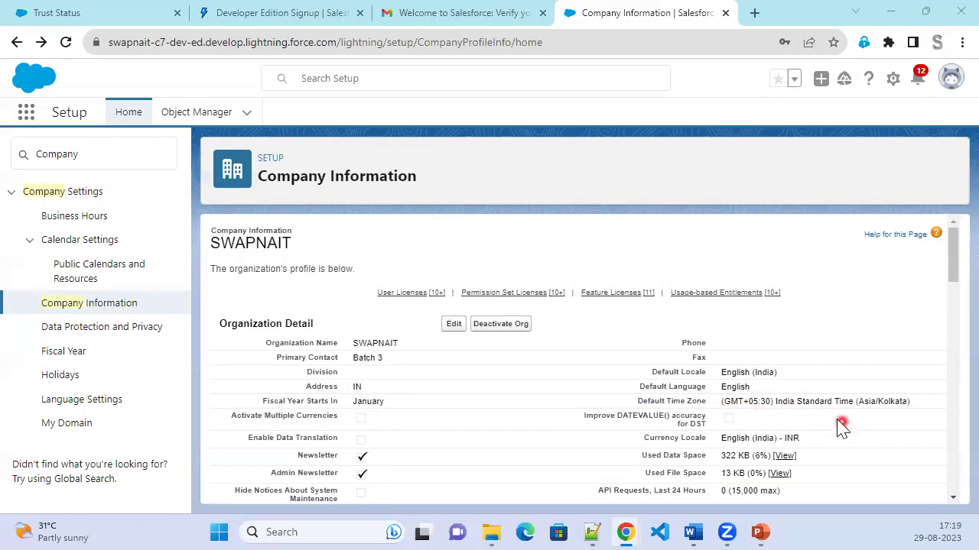
{"action": "left_click_drag", "start_coordinate": [718, 402], "coordinate": [923, 417]}
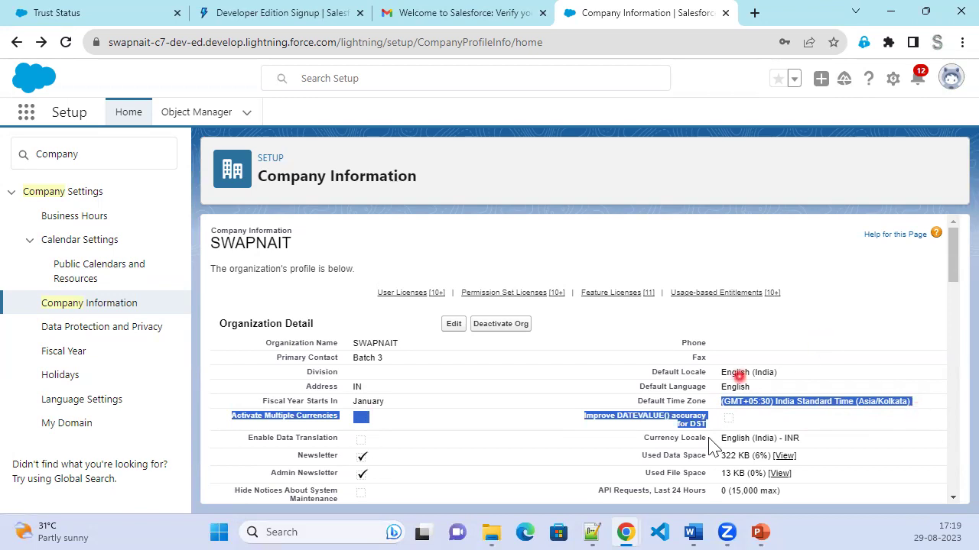
{"action": "left_click", "coordinate": [835, 454]}
{"action": "left_click_drag", "start_coordinate": [830, 448], "coordinate": [724, 449]}
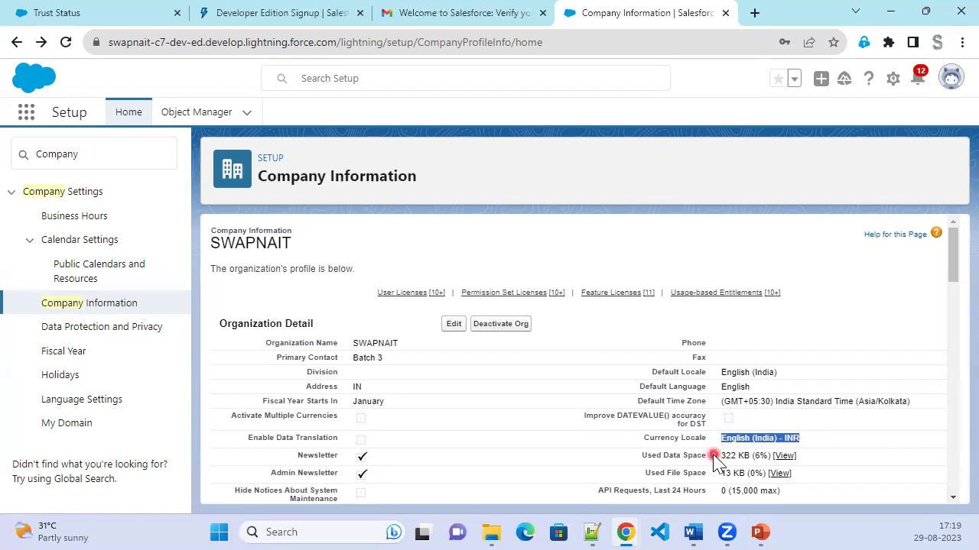
{"action": "mouse_move", "coordinate": [616, 533]}
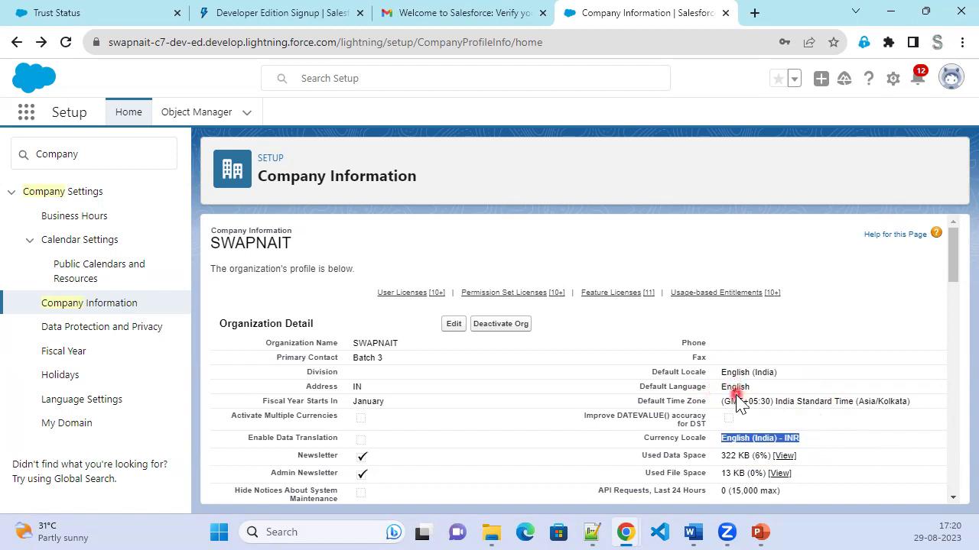
{"action": "scroll", "coordinate": [398, 442], "scroll_direction": "down", "scroll_amount": 2}
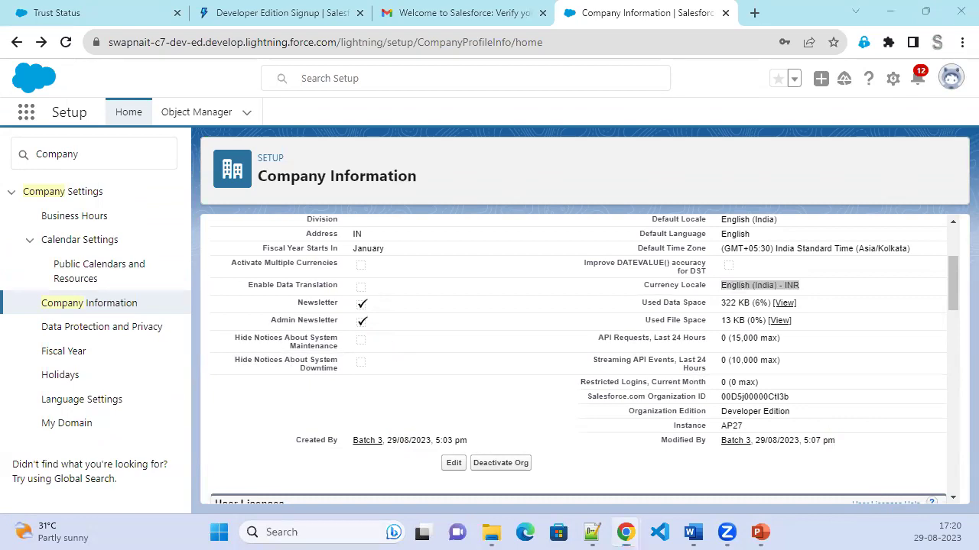
Bring the slide show back up on slide 5, 'Organization Profile - Important'.
{"action": "key", "text": "alt+Tab"}
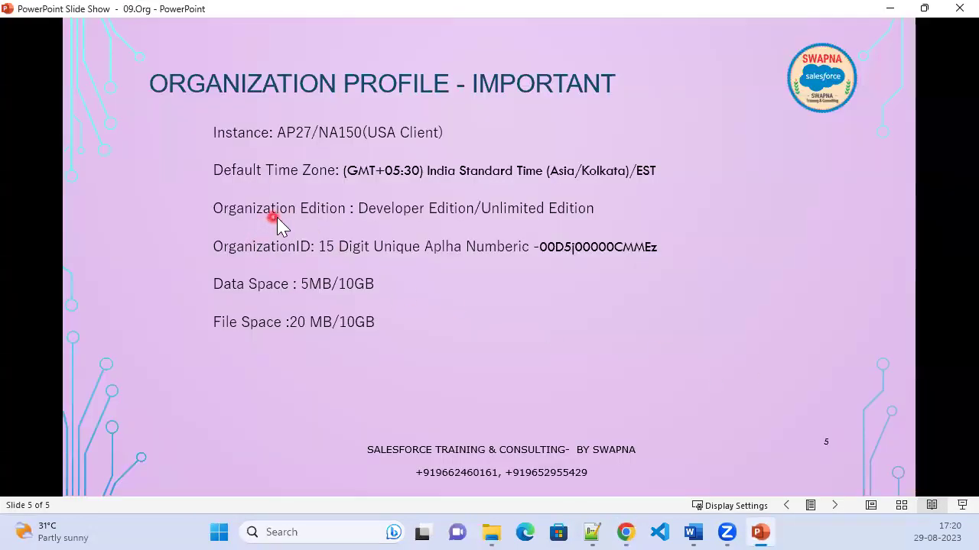